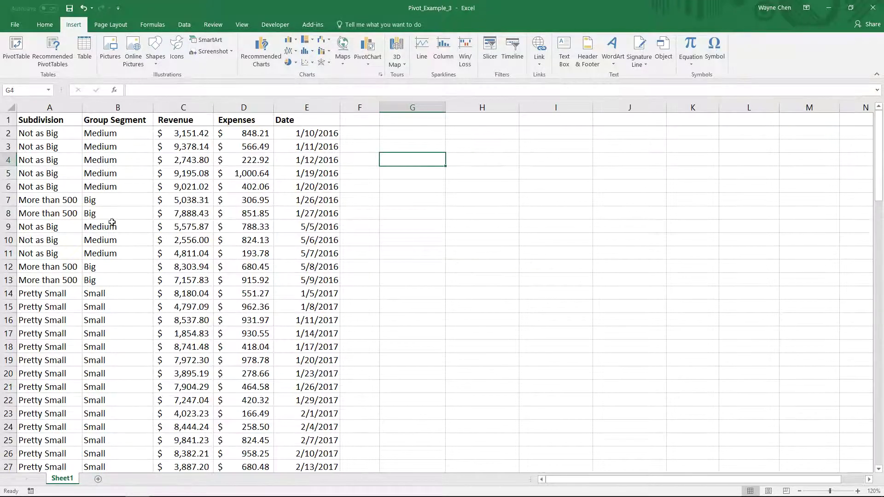
Examine the source data down to its last row, including the header row and the Subdivision, Group Segment, Revenue, Expenses and Date columns.
scroll(147, 243, "down", 13)
scroll(184, 254, "down", 12)
scroll(184, 254, "up", 10)
scroll(237, 296, "down", 7)
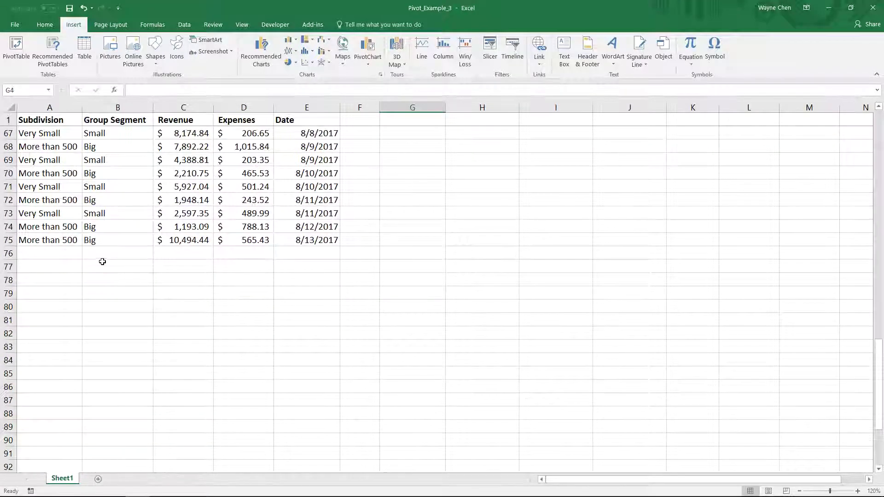
scroll(81, 235, "up", 17)
scroll(80, 235, "up", 5)
left_click(9, 120)
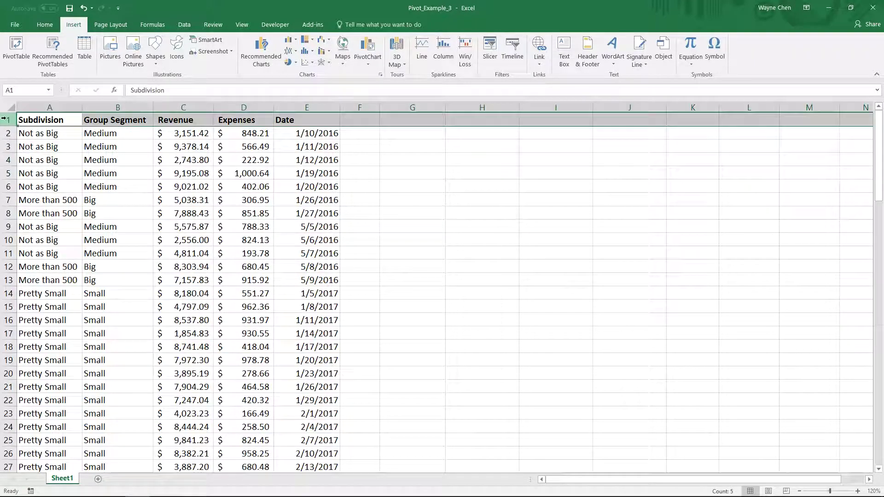
left_click(46, 108)
left_click(118, 107)
left_click(183, 108)
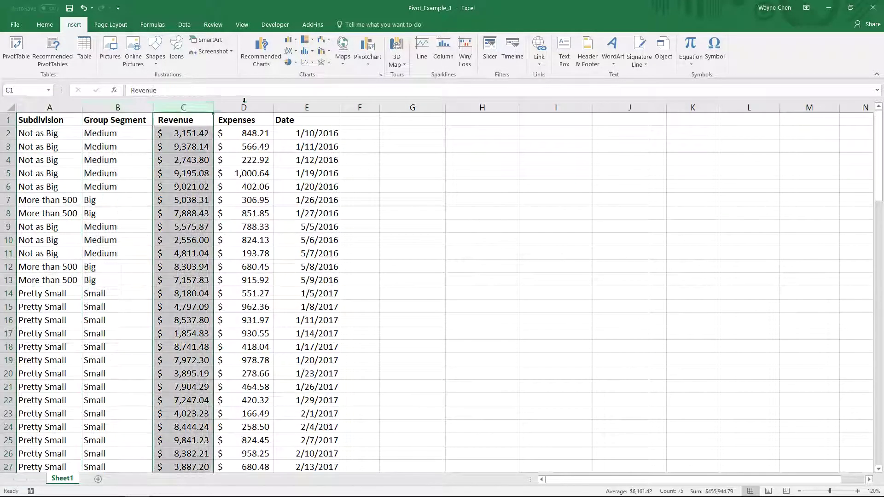
left_click(244, 107)
left_click(304, 104)
Create a pivot table on a new worksheet from the range Sheet1!$A$1:$E$75.
left_click(75, 157)
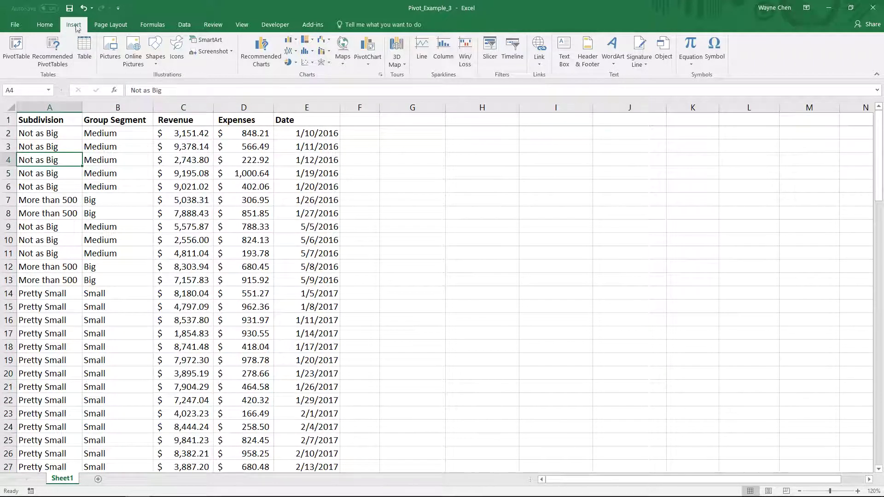
left_click(16, 48)
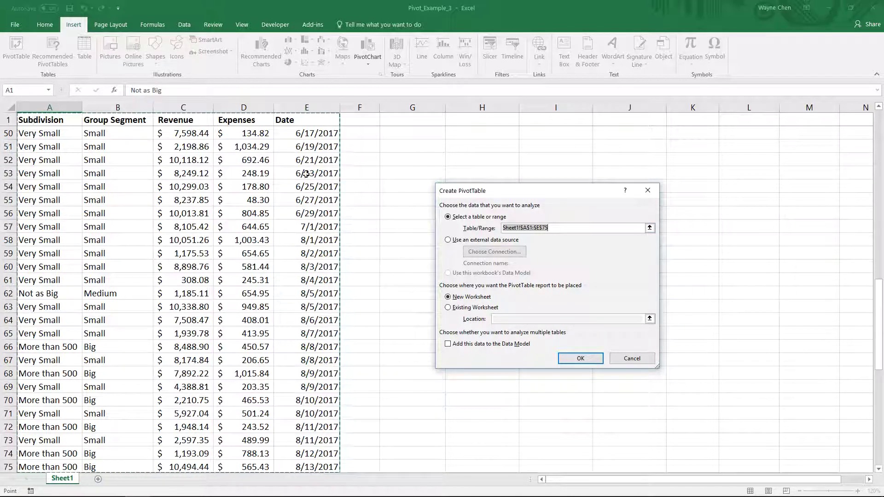
scroll(314, 464, "down", 3)
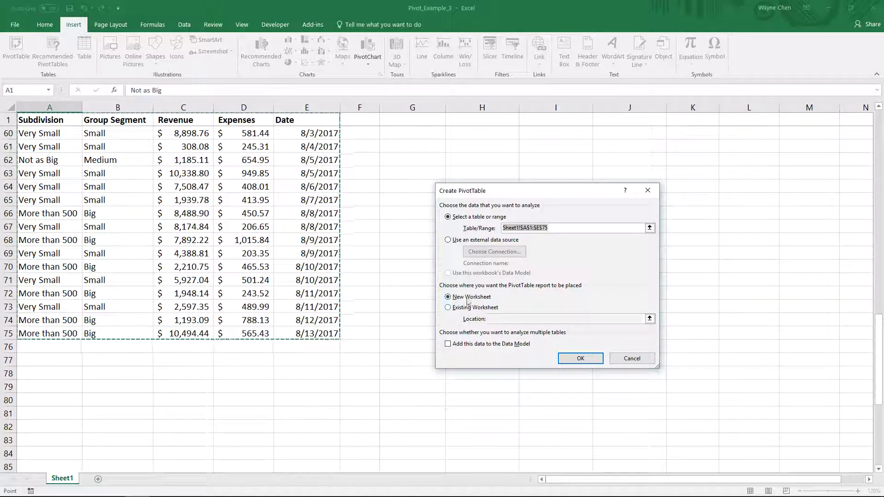
left_click(591, 363)
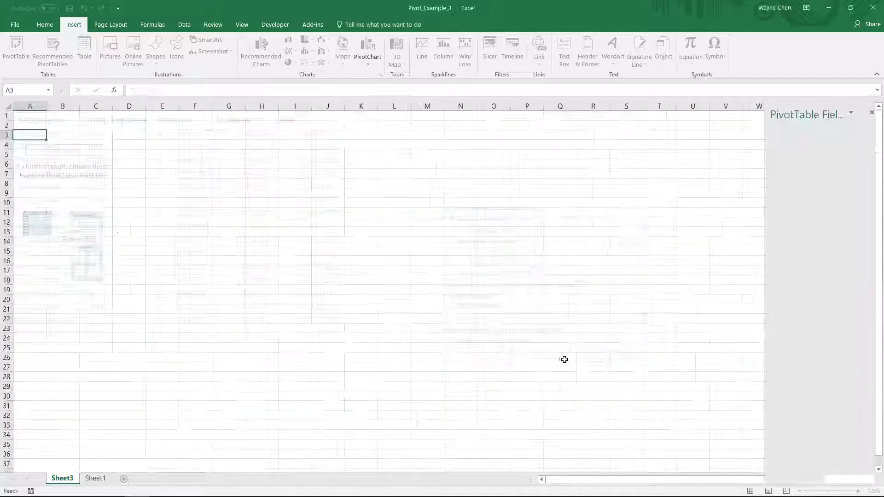
Enable the classic PivotTable layout in the pivot table's display options.
right_click(76, 185)
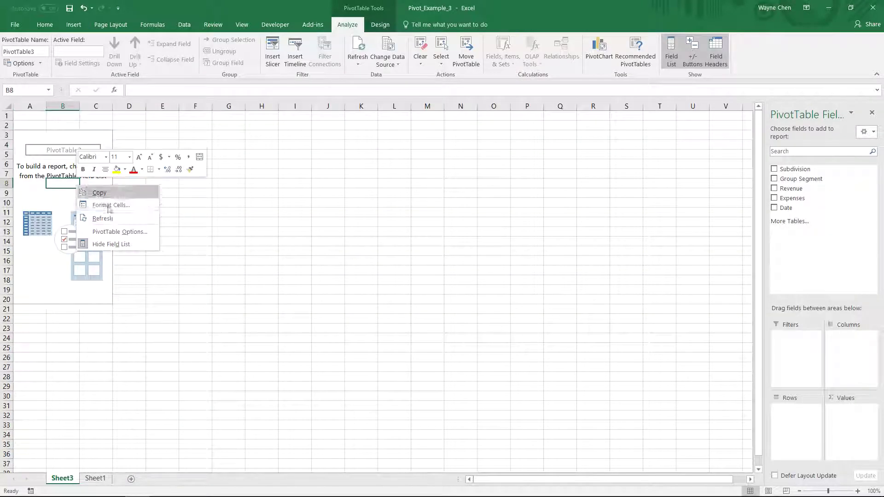
left_click(111, 232)
left_click(198, 141)
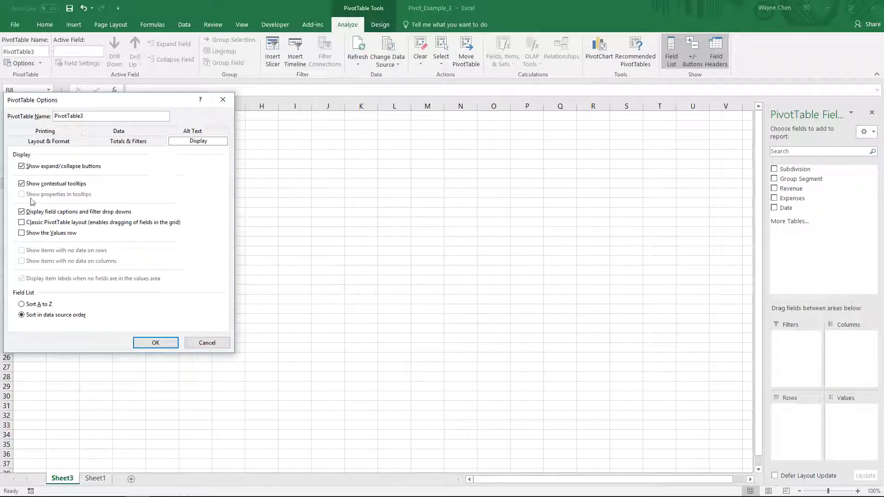
left_click(21, 222)
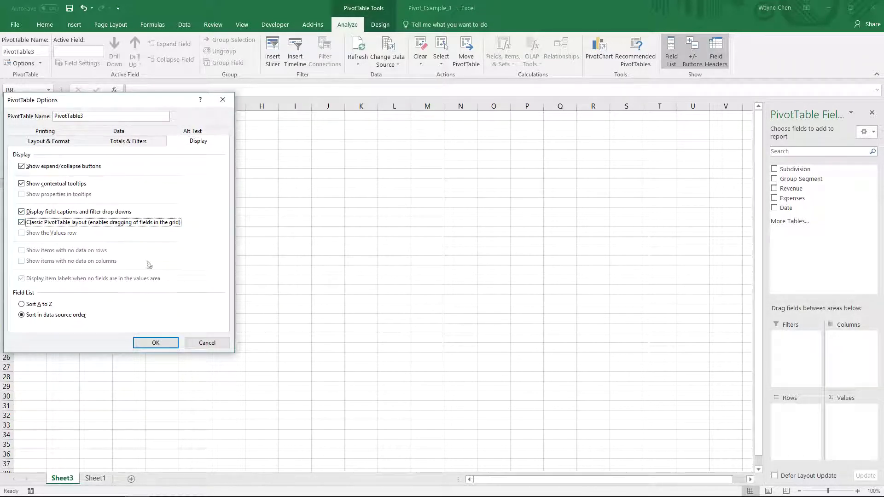
left_click(155, 344)
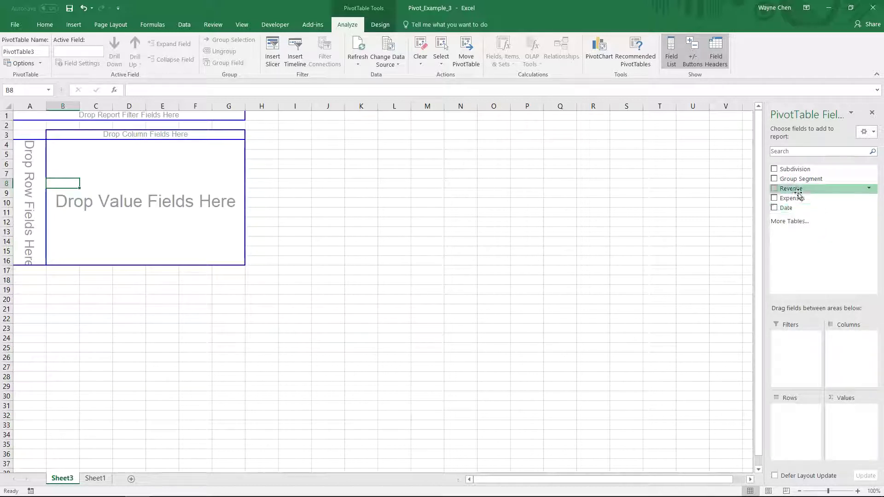
Build the pivot table with Revenue as values, Subdivision as rows and Group Segment as columns.
left_click_drag(798, 190, 859, 418)
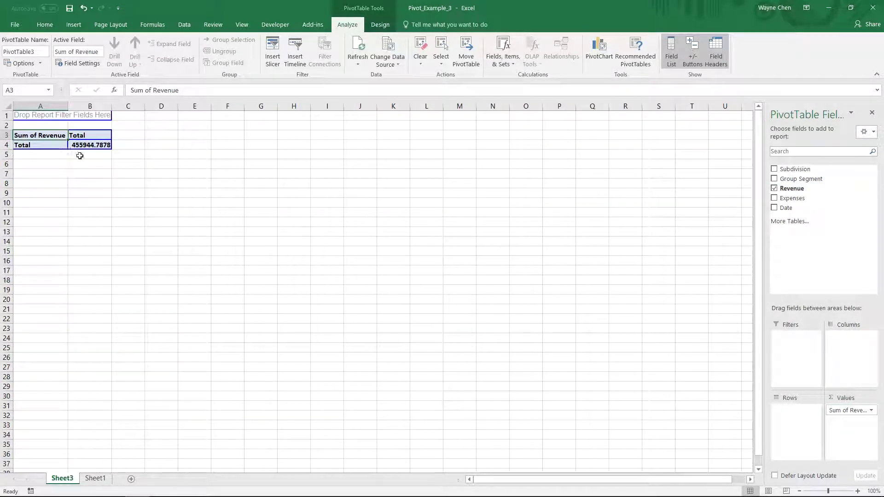
left_click_drag(814, 179, 804, 421)
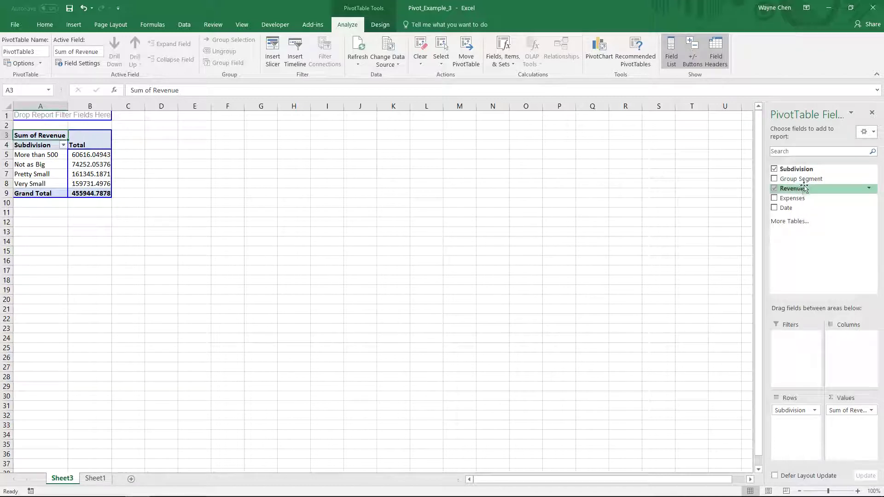
left_click_drag(810, 178, 858, 341)
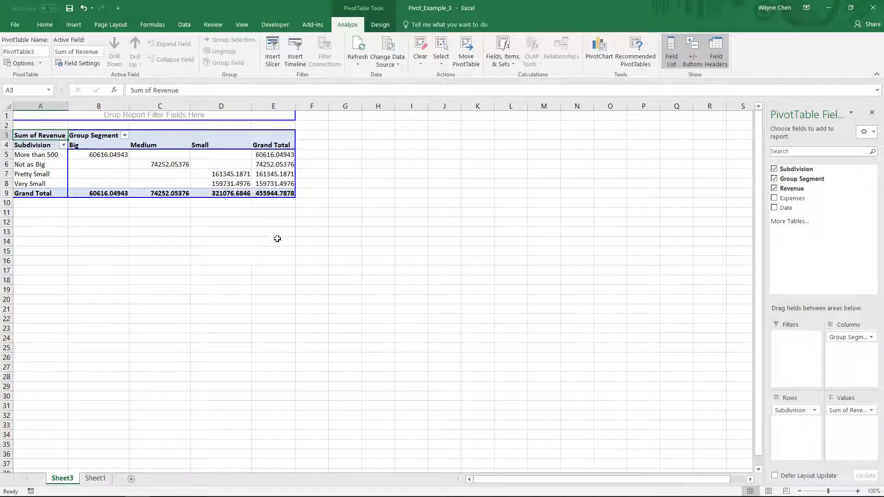
Check the Grand Total column, take Group Segment out of the pivot columns and put it back.
left_click_drag(275, 155, 273, 195)
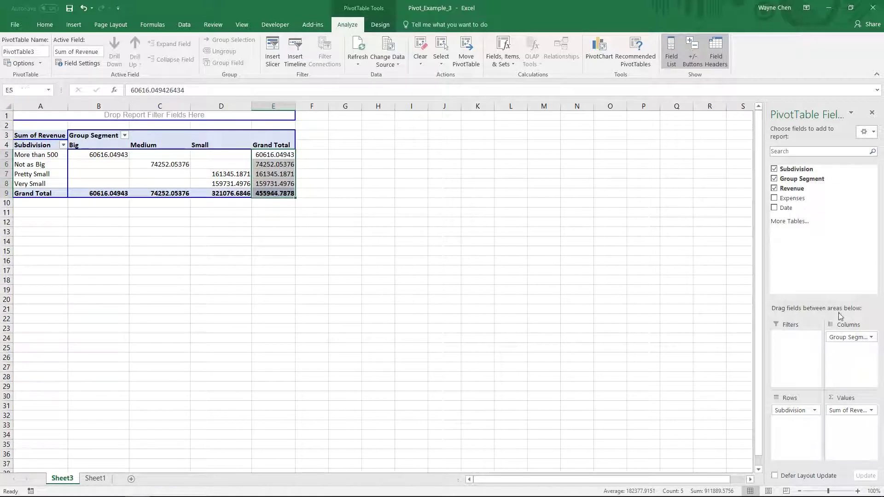
left_click_drag(849, 337, 710, 220)
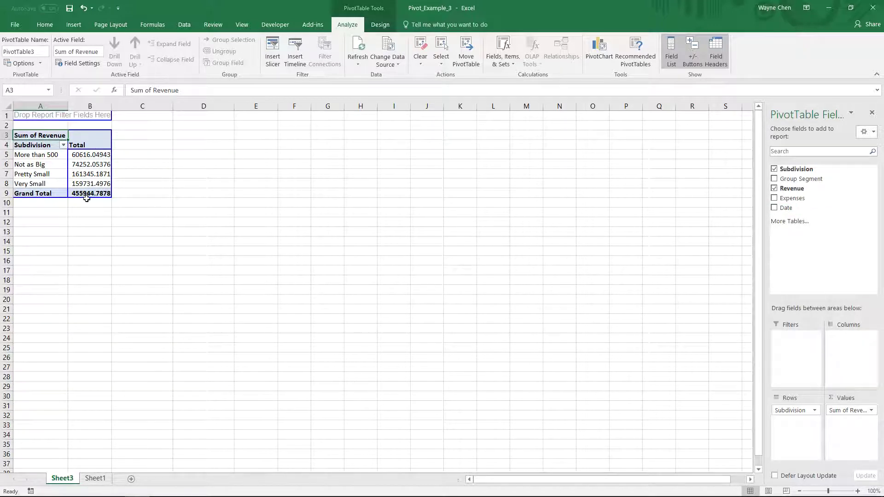
left_click_drag(803, 179, 836, 342)
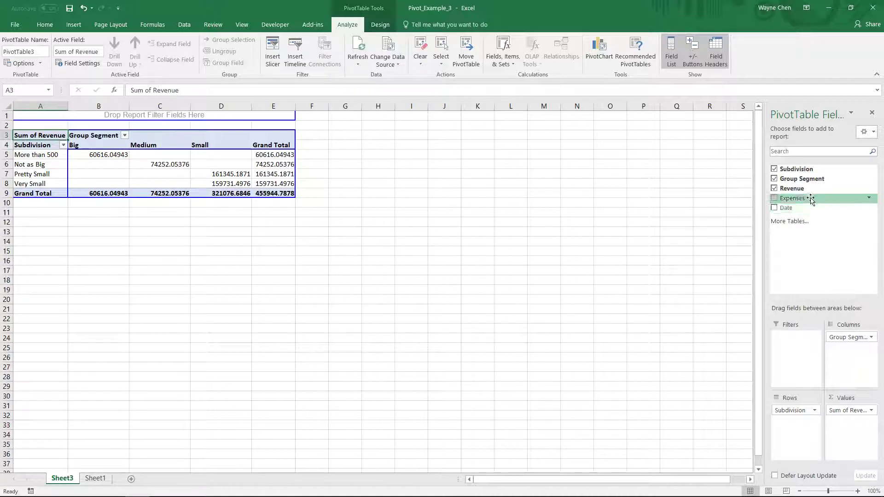
Add Date to the pivot rows, place Subdivision directly below Years, and widen column B to fit the subdivision names.
left_click_drag(802, 208, 801, 409)
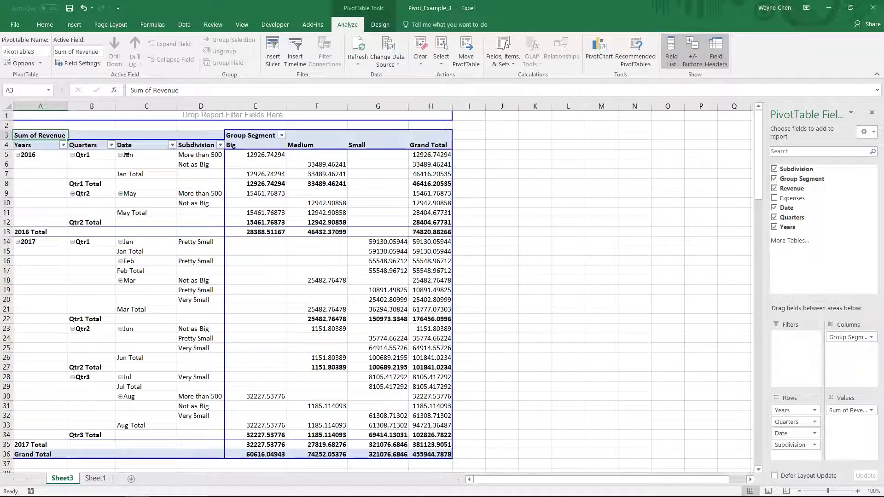
left_click_drag(801, 445, 802, 419)
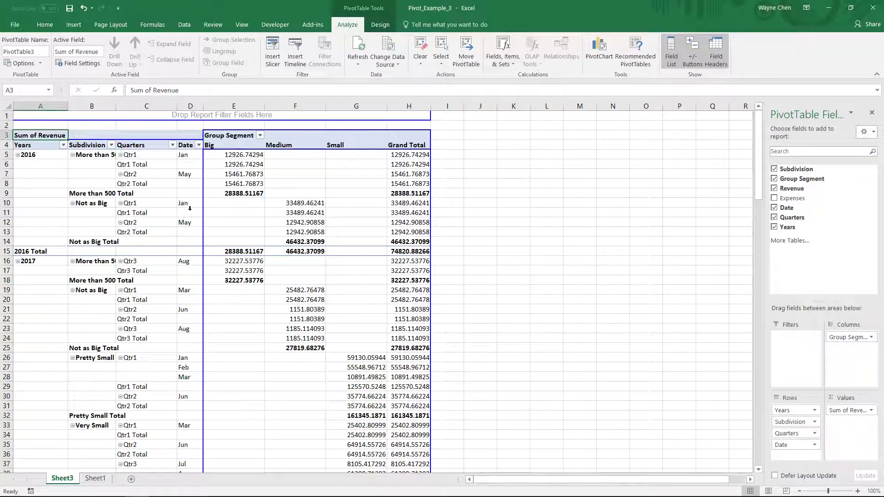
left_click_drag(116, 106, 136, 106)
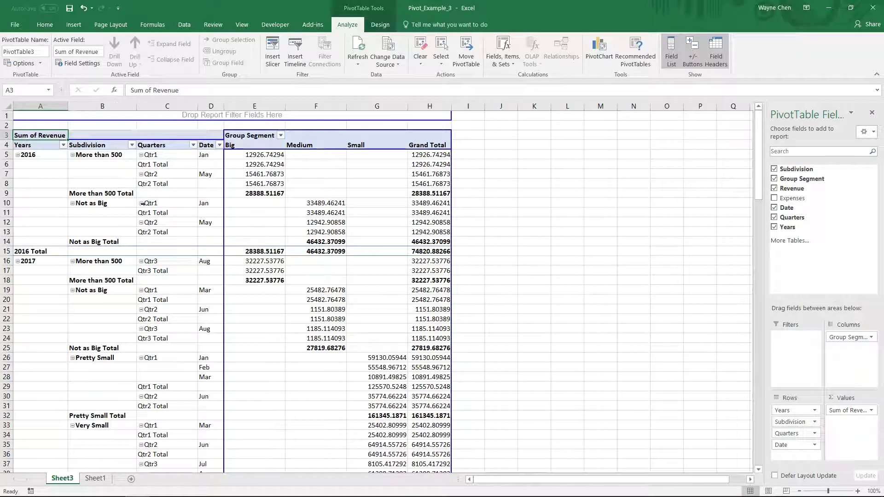
Collapse the entire Subdivision field in the pivot table.
right_click(96, 156)
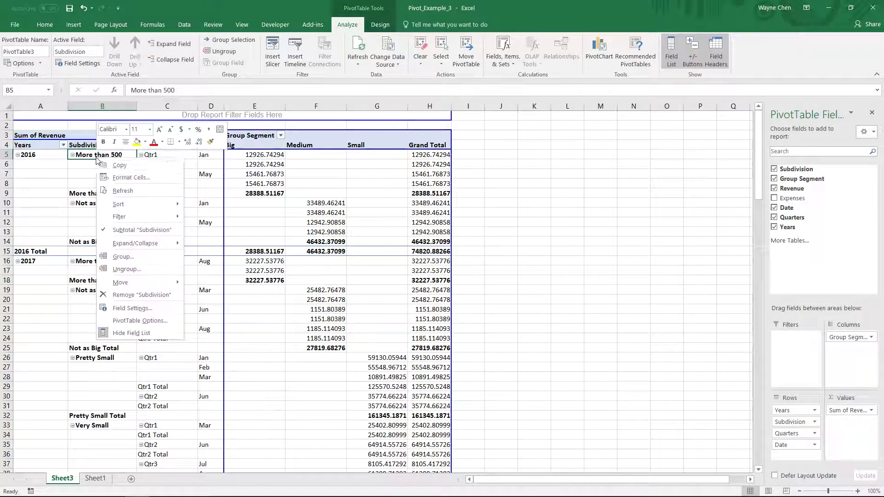
mouse_move(132, 239)
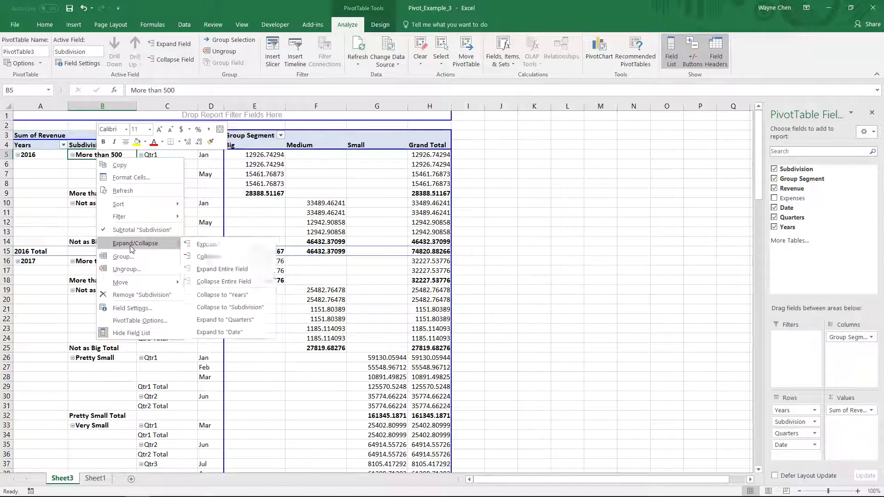
left_click(245, 279)
left_click(153, 290)
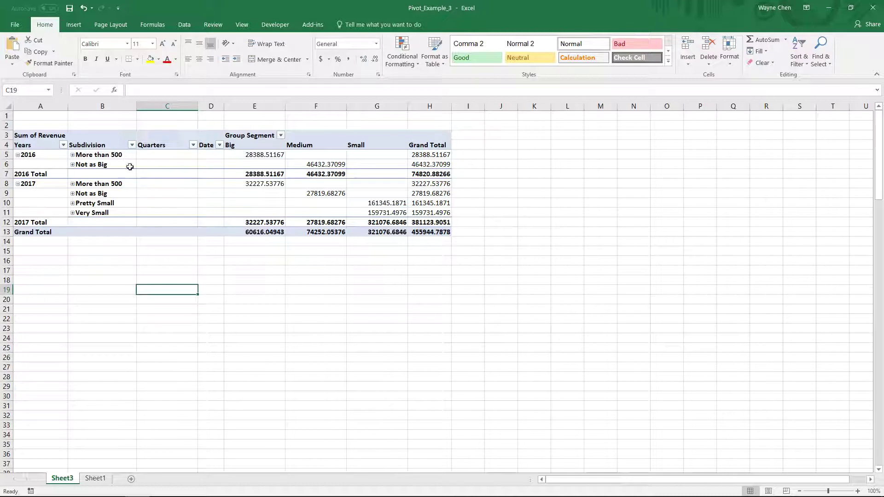
Change the pivot table's date grouping to Years only, excluding Months and Quarters.
right_click(23, 155)
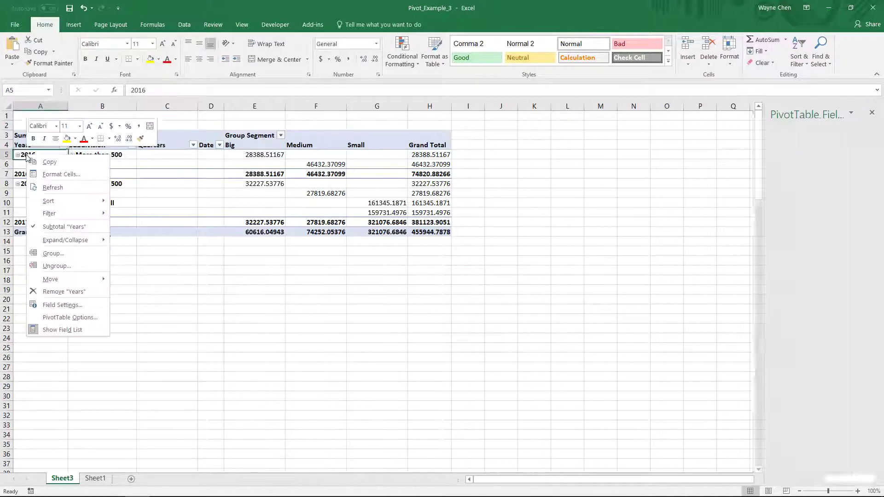
left_click(61, 256)
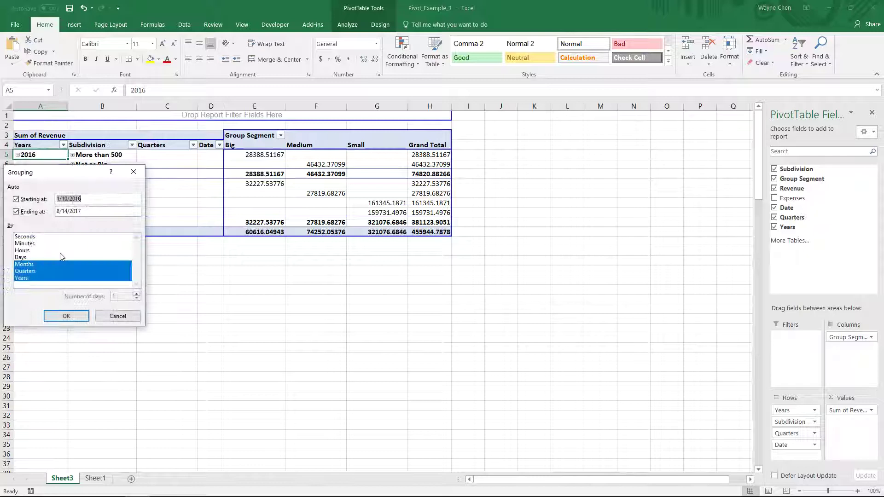
left_click(28, 264)
left_click(30, 272)
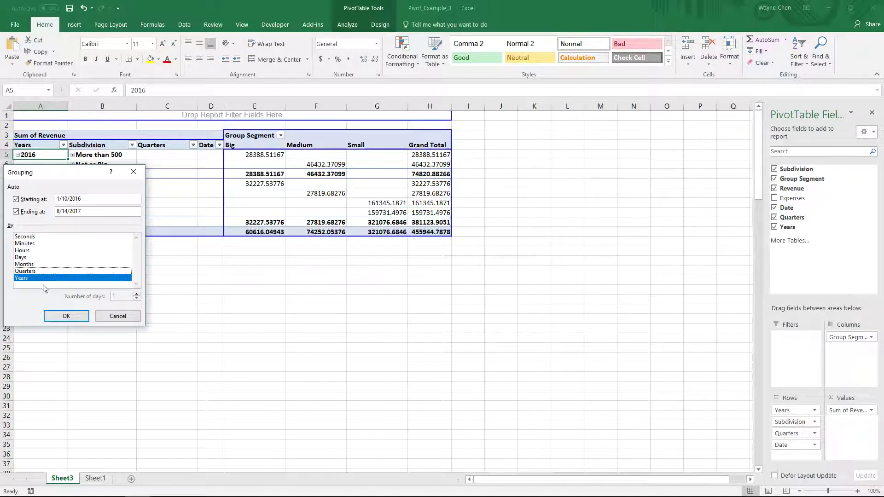
left_click(67, 316)
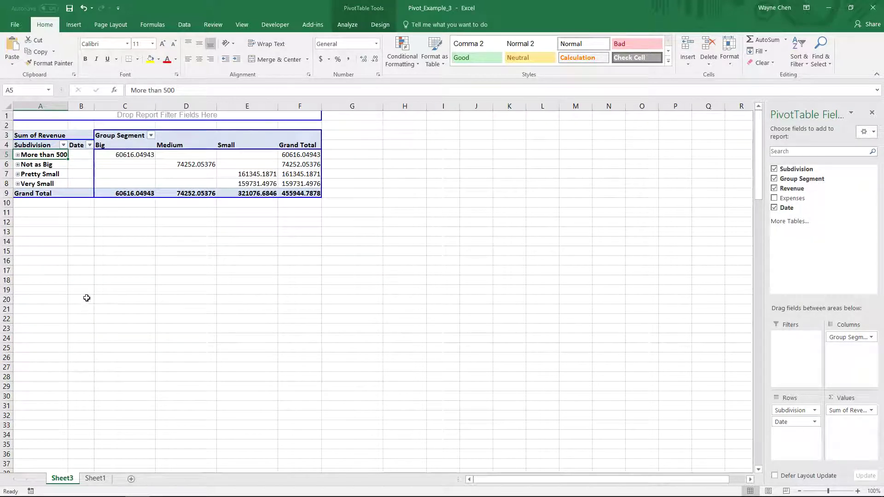
Place the Date field above Subdivision in the pivot rows and collapse the entire Date field.
left_click_drag(799, 421, 798, 411)
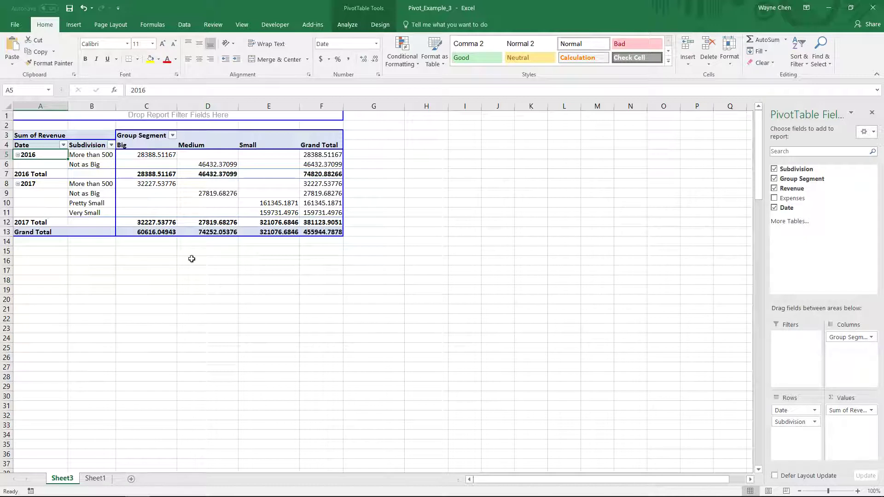
left_click(132, 330)
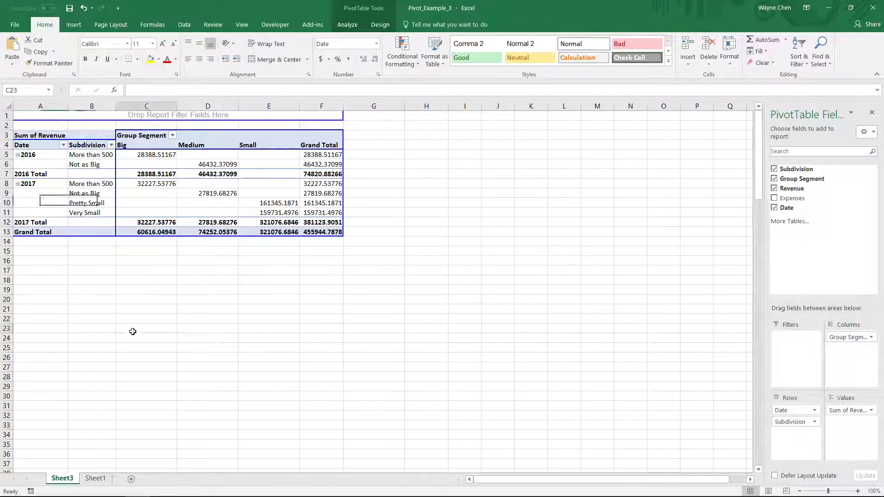
left_click(29, 155)
right_click(29, 155)
mouse_move(73, 242)
left_click(157, 279)
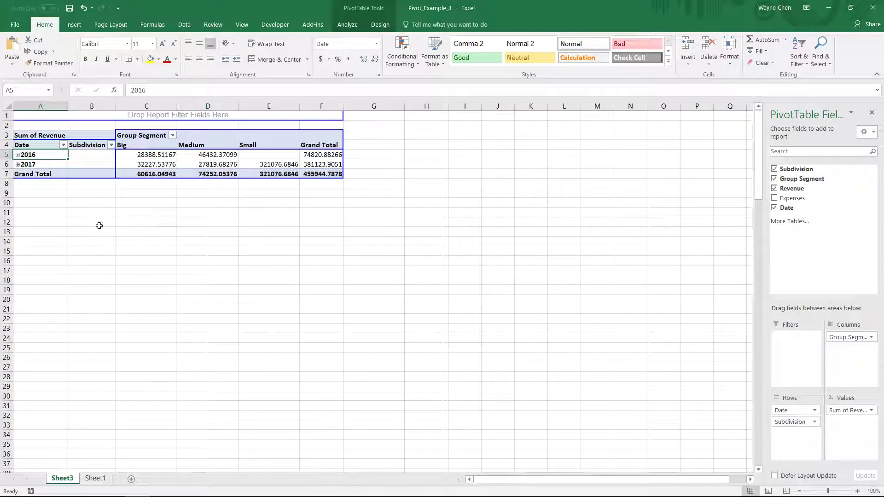
Expand the 2016 row to show its subdivisions and collapse it again.
left_click(99, 225)
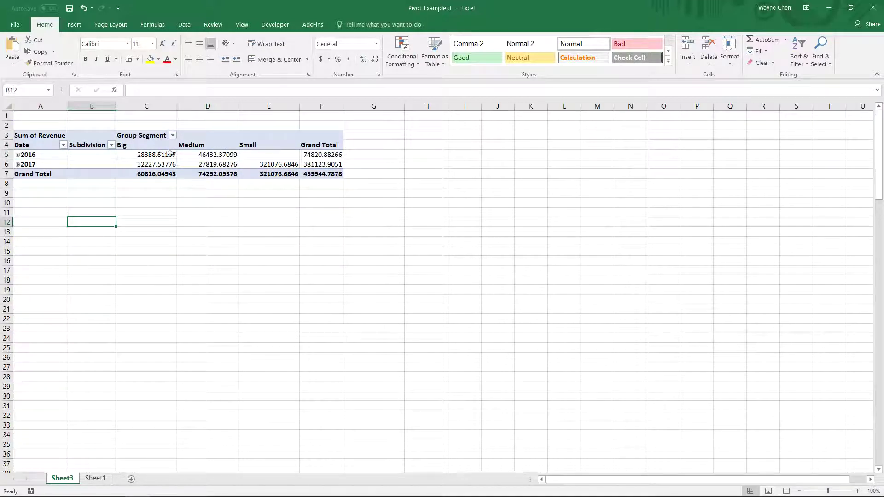
left_click(18, 155)
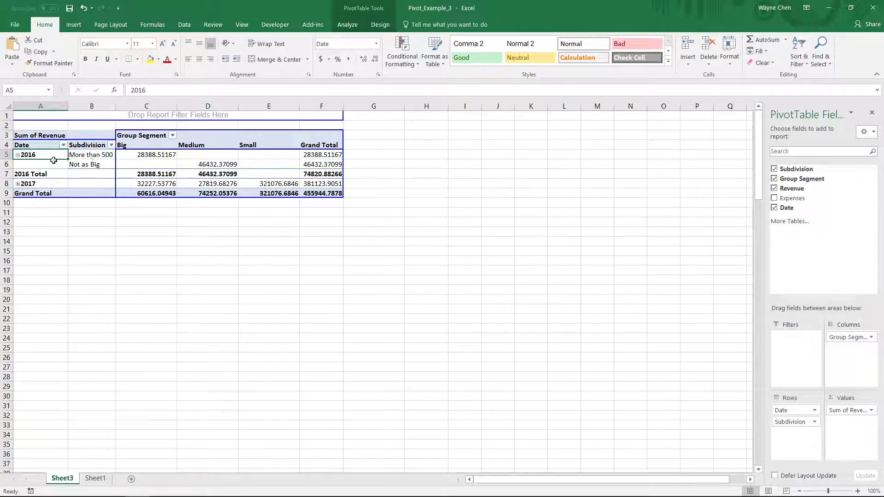
left_click(18, 155)
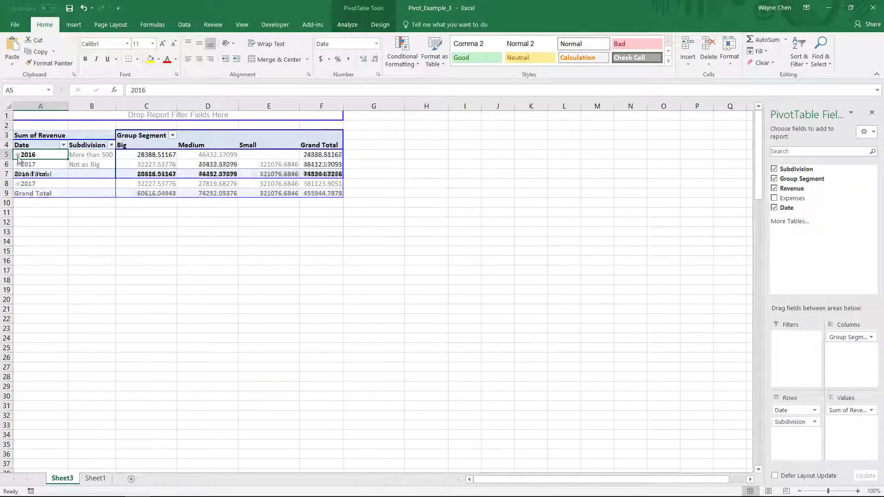
Remove Date from the pivot table's rows and insert a timeline for the Date field.
left_click_drag(806, 410, 806, 208)
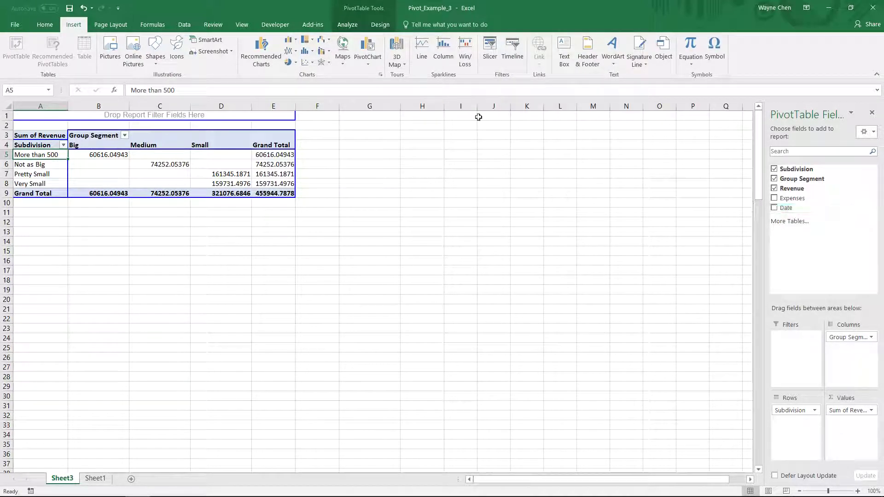
left_click(511, 49)
left_click_drag(512, 220, 364, 132)
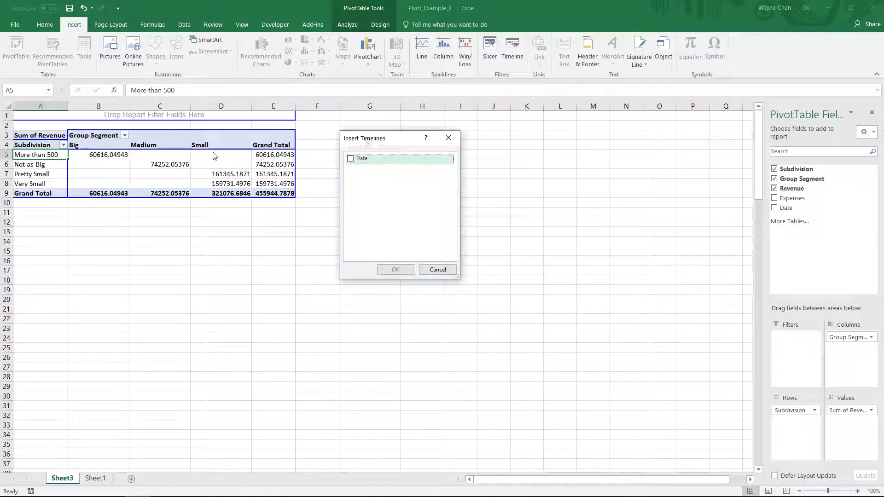
left_click(353, 161)
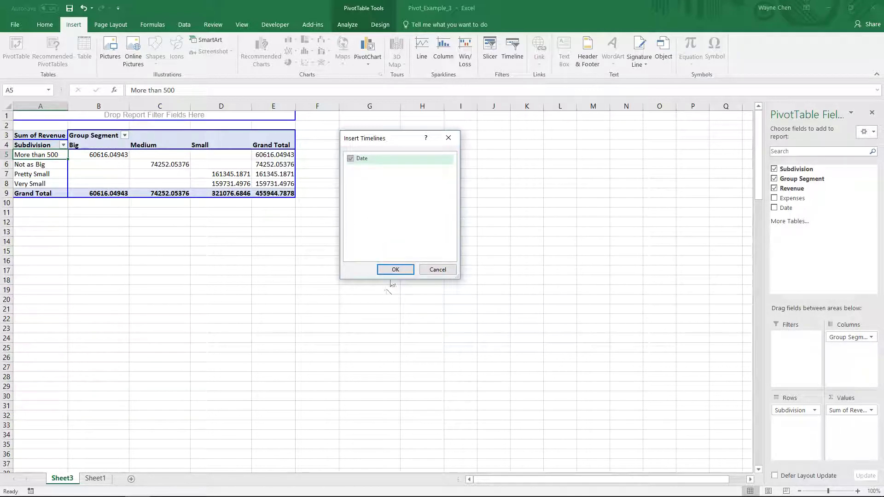
left_click(390, 272)
Move the Date timeline beside the pivot table and enlarge it to about 1.89" high by 5.54" wide.
left_click_drag(370, 268, 415, 137)
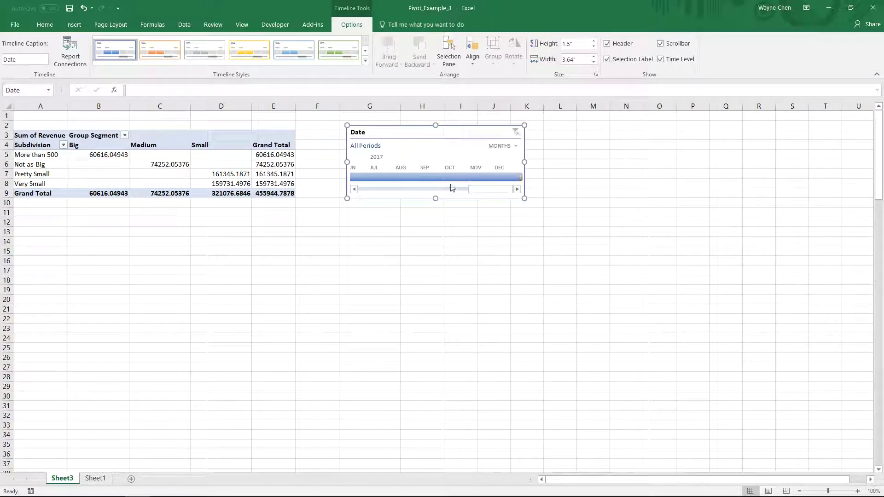
left_click_drag(529, 196, 616, 216)
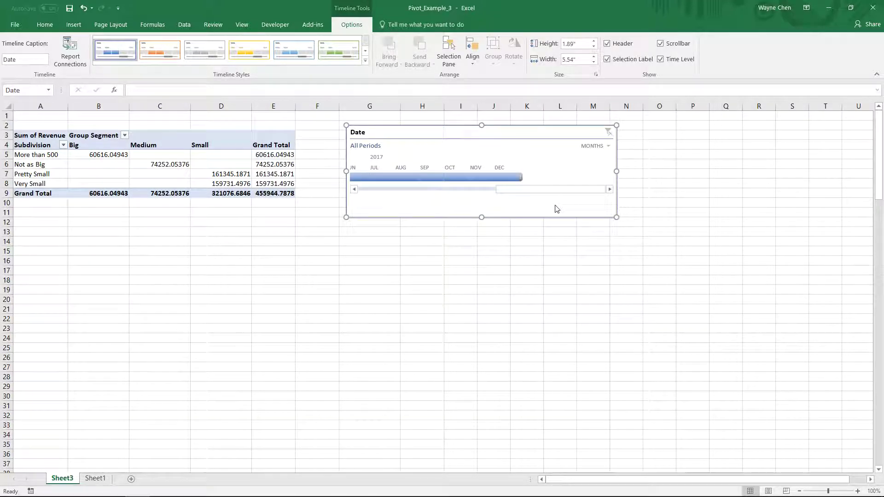
left_click_drag(520, 193, 391, 196)
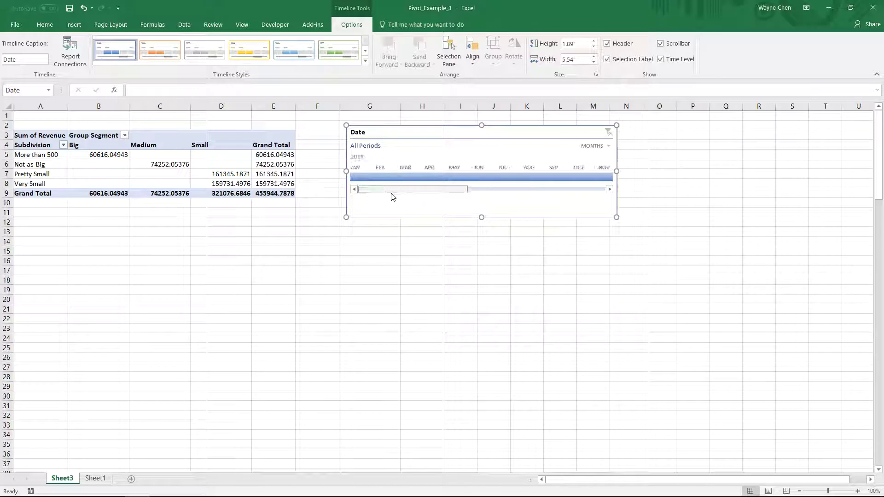
Switch the timeline's time level to Years and filter the pivot table to 2016, followed by 2017.
left_click(599, 145)
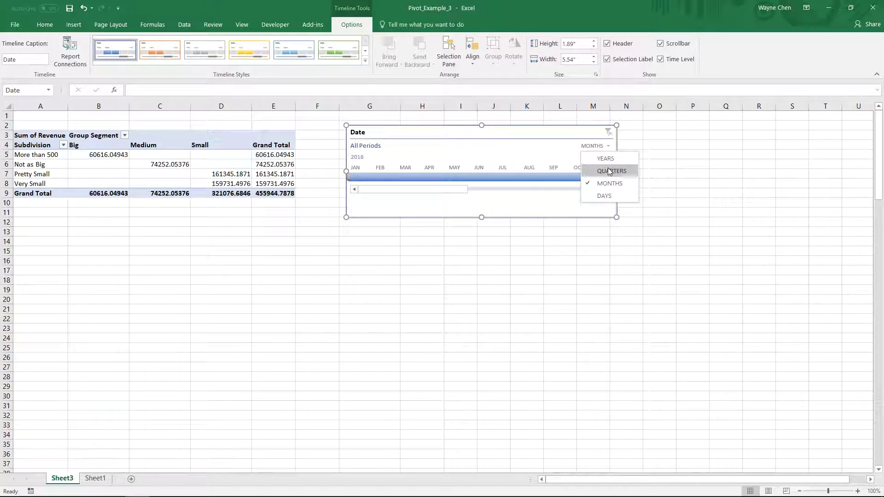
left_click(609, 162)
left_click(360, 178)
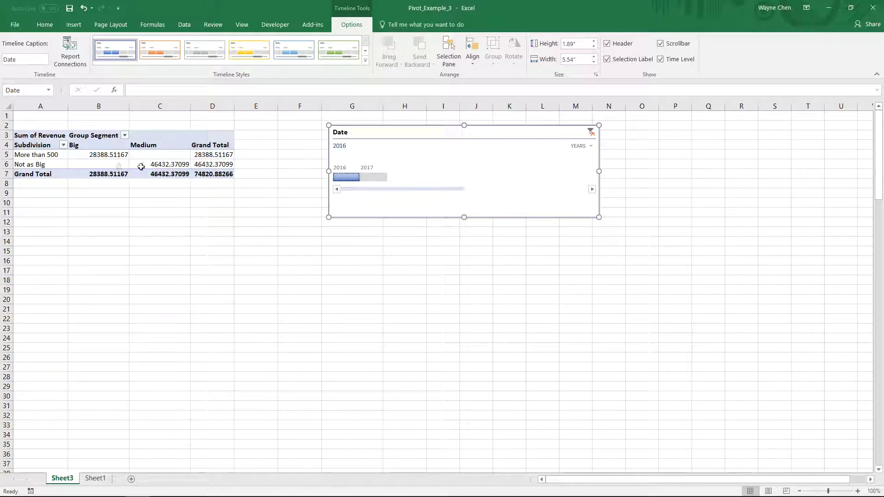
left_click(373, 177)
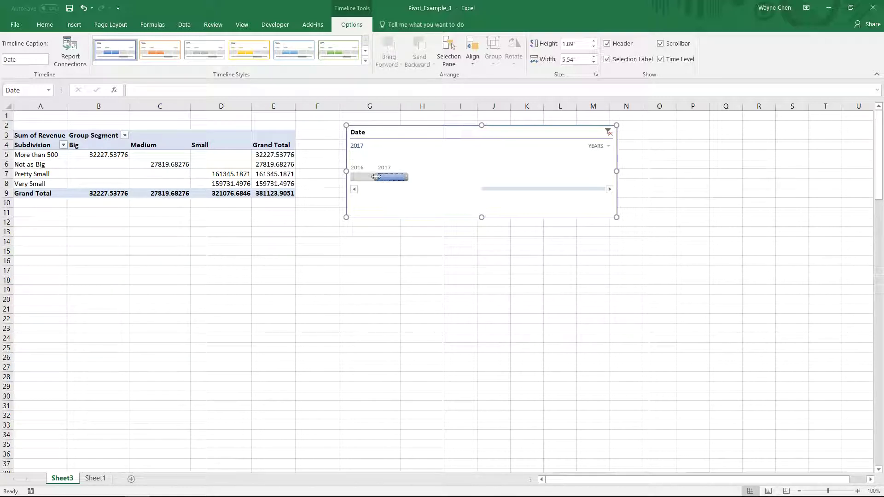
Extend the timeline selection to cover 2016 - 2017 and delete the Date timeline.
left_click_drag(375, 177, 340, 175)
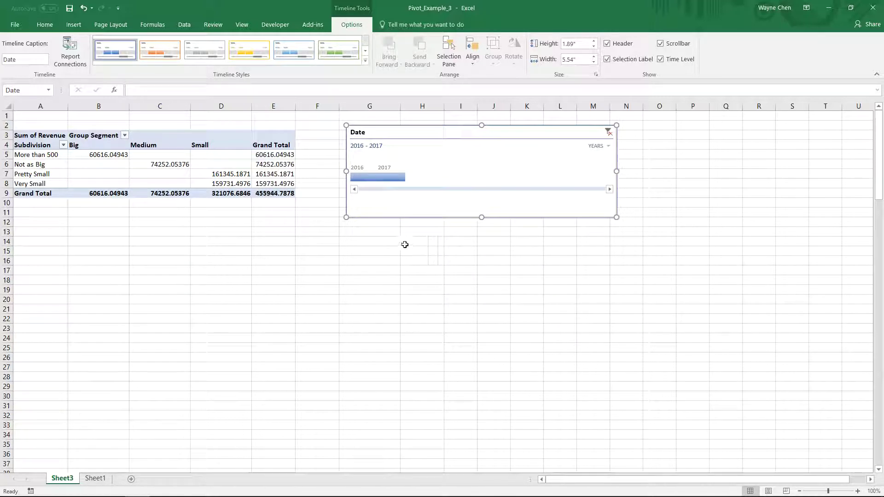
mouse_move(268, 196)
key("Delete")
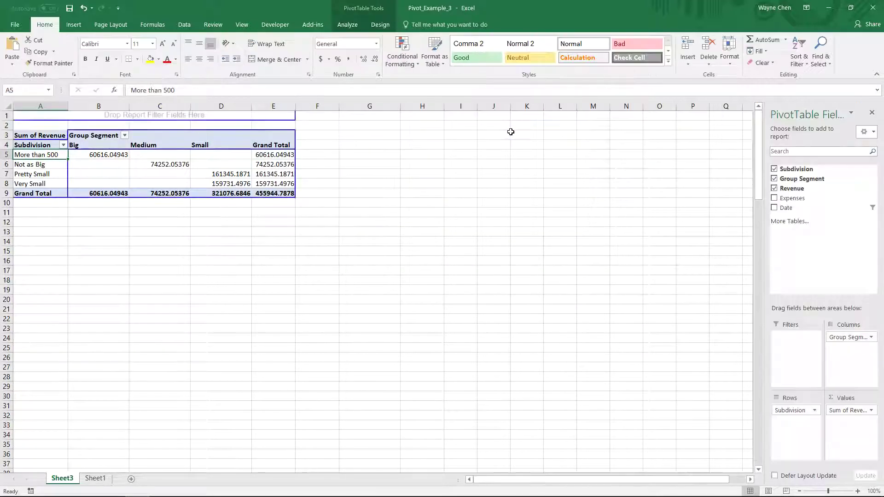
left_click(416, 193)
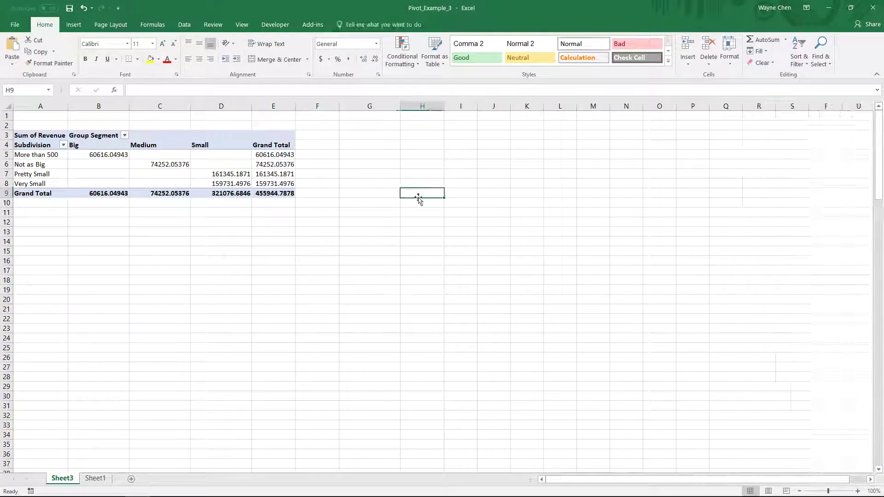
left_click(74, 27)
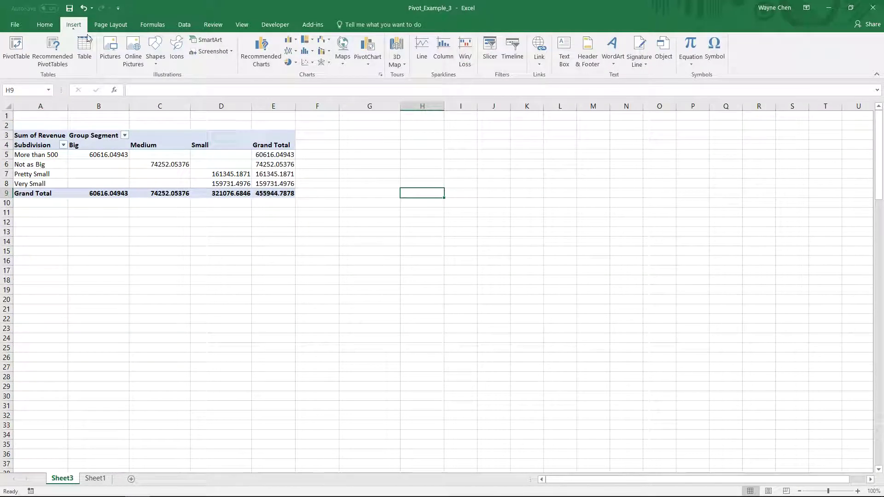
left_click(489, 54)
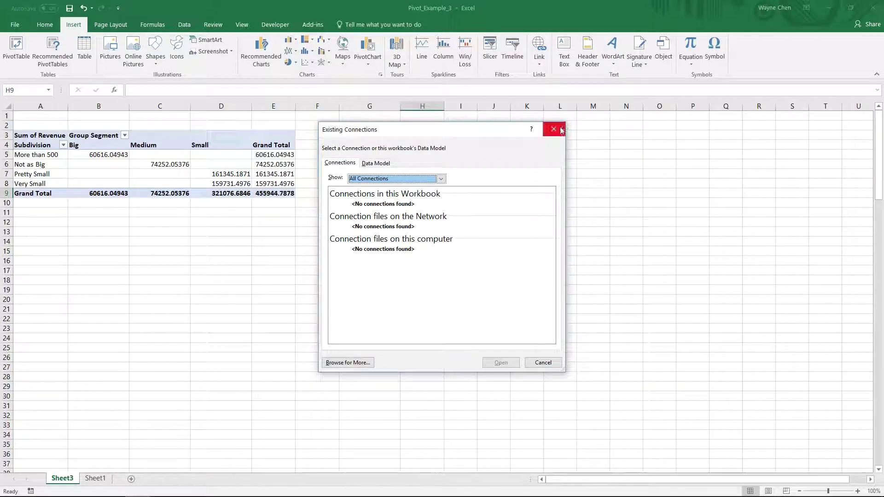
left_click(560, 130)
Insert a Group Segment slicer for the pivot table and place it beside the table.
left_click(118, 178)
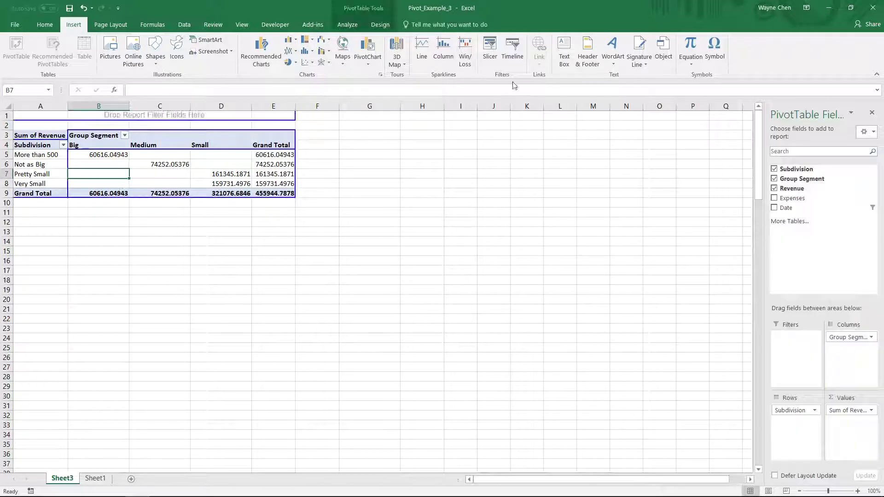
left_click(490, 56)
left_click_drag(595, 168, 360, 136)
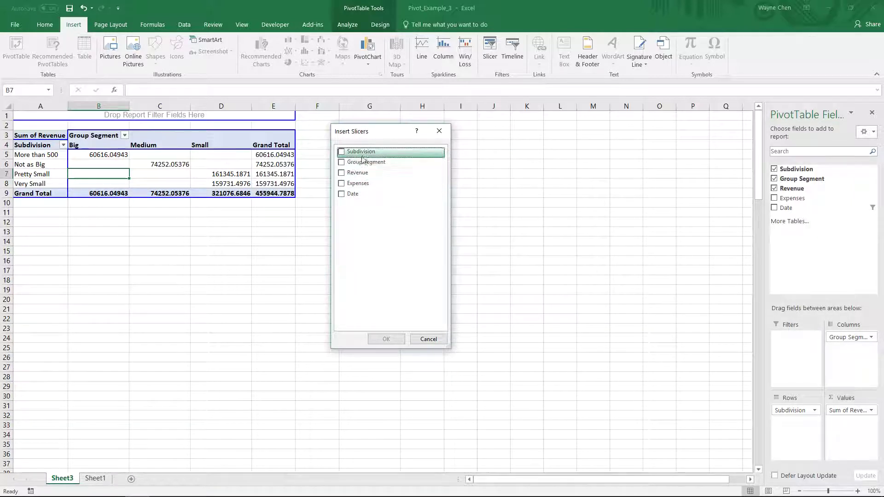
left_click(343, 162)
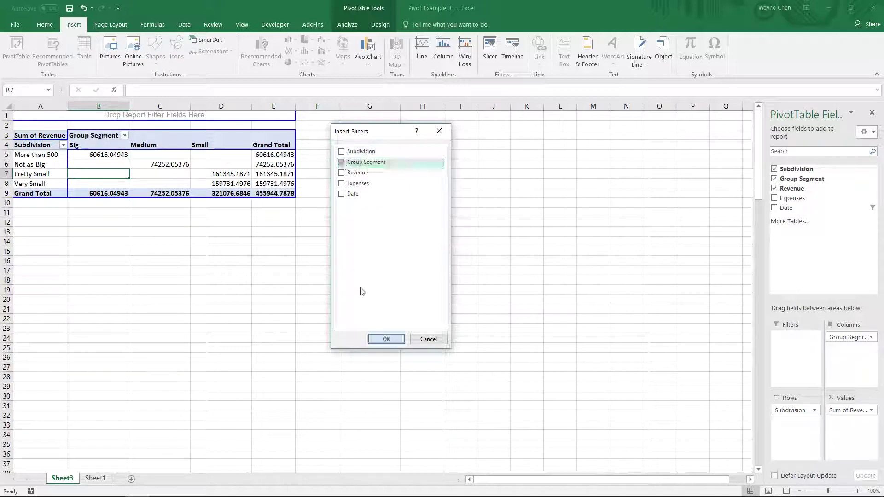
left_click(386, 339)
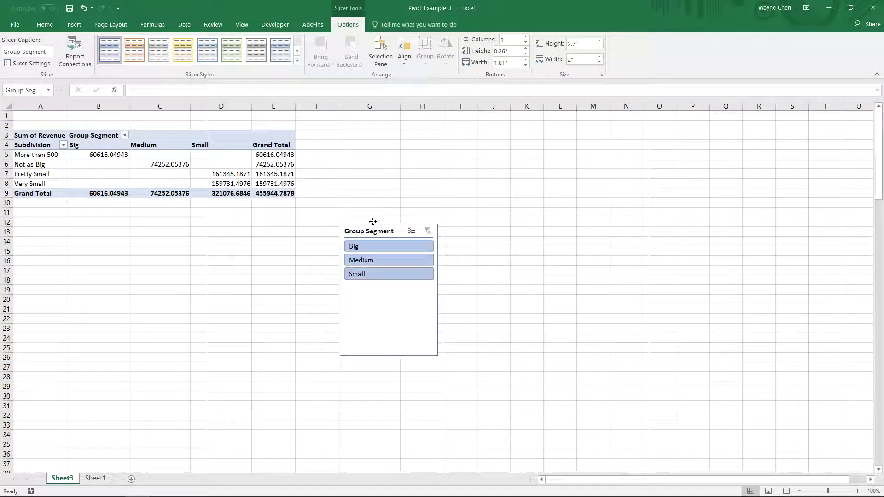
left_click_drag(373, 229, 373, 131)
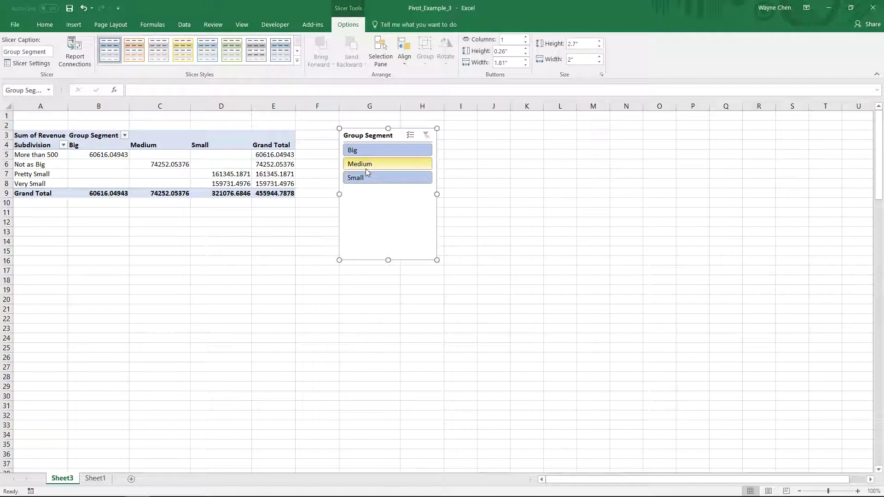
Remove the Group Segment field from the pivot table's columns.
left_click(230, 174)
left_click_drag(870, 340, 705, 210)
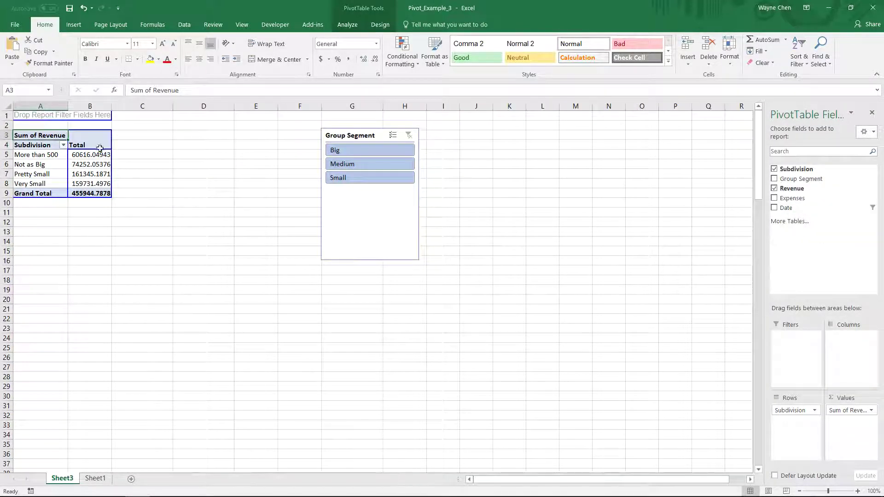
Filter the pivot table with the slicer by Big, Medium and Small in turn, and clear the slicer filter.
left_click(344, 151)
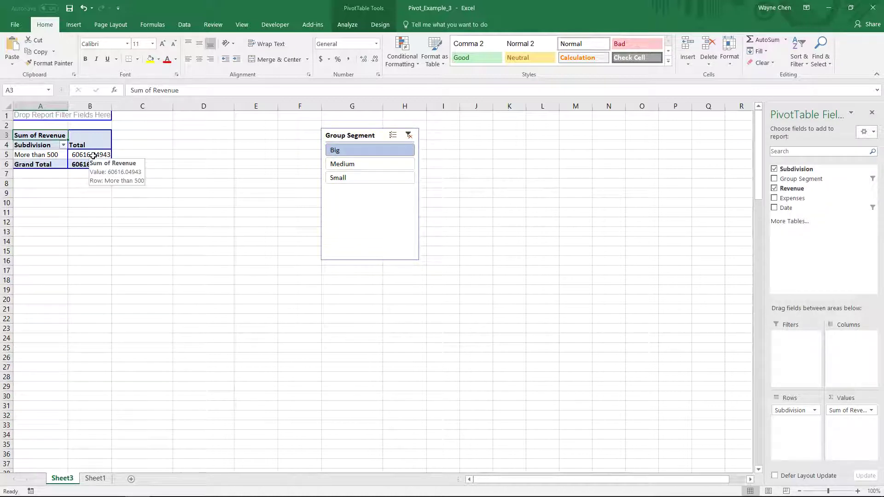
left_click(345, 165)
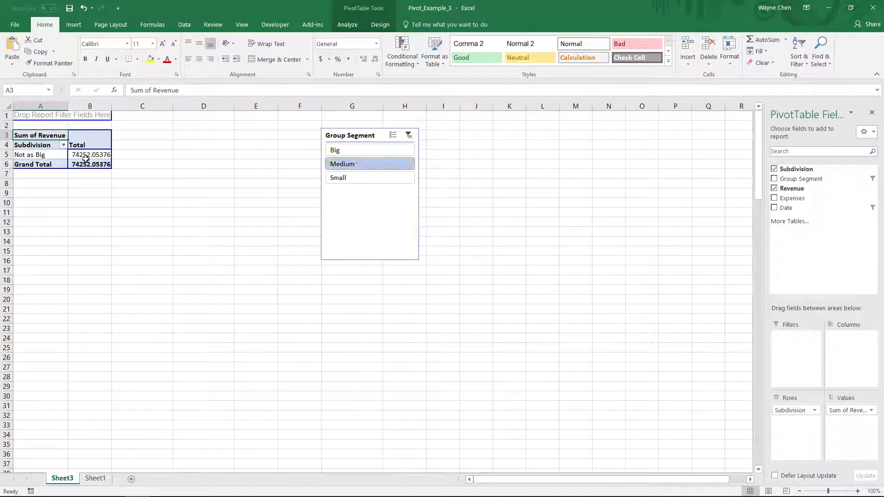
left_click(359, 179)
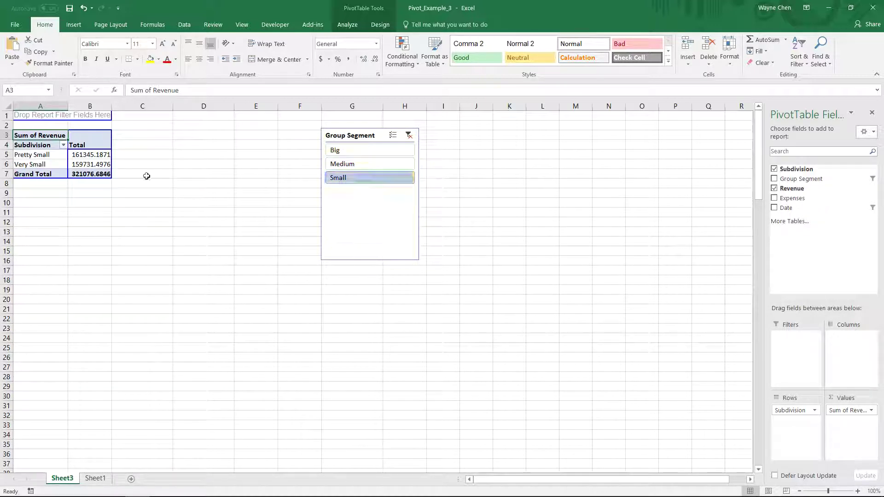
left_click(408, 135)
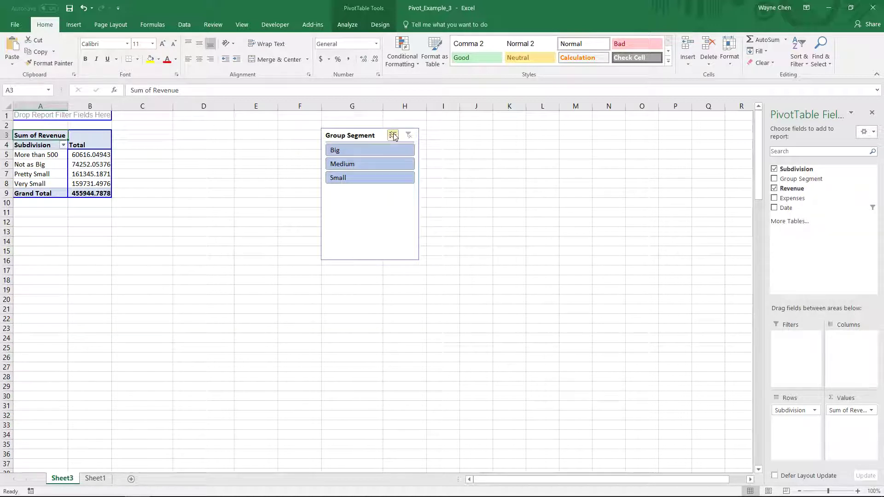
Enable multi-select on the Group Segment slicer, exclude Small and Medium, and include both again.
left_click(393, 135)
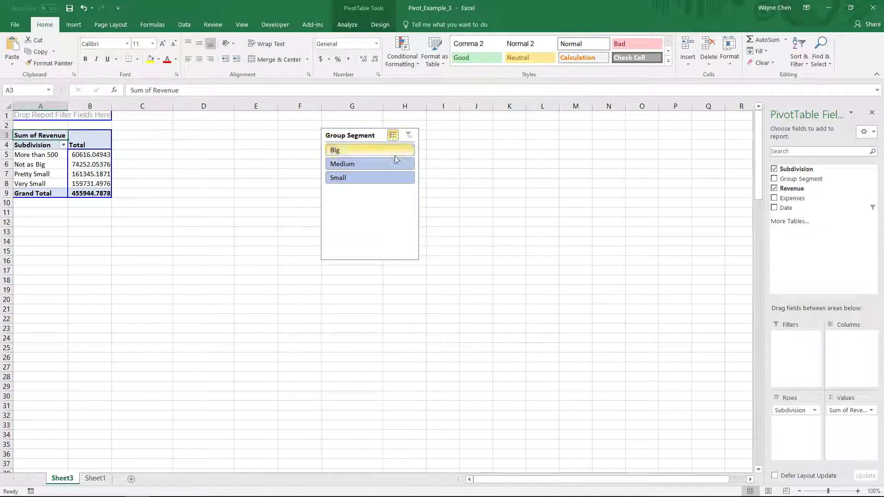
left_click(357, 179)
left_click(356, 165)
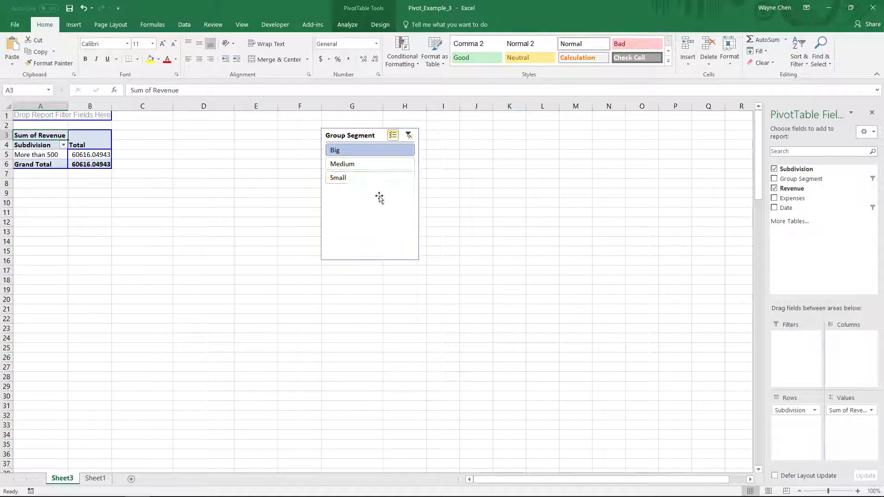
left_click(355, 166)
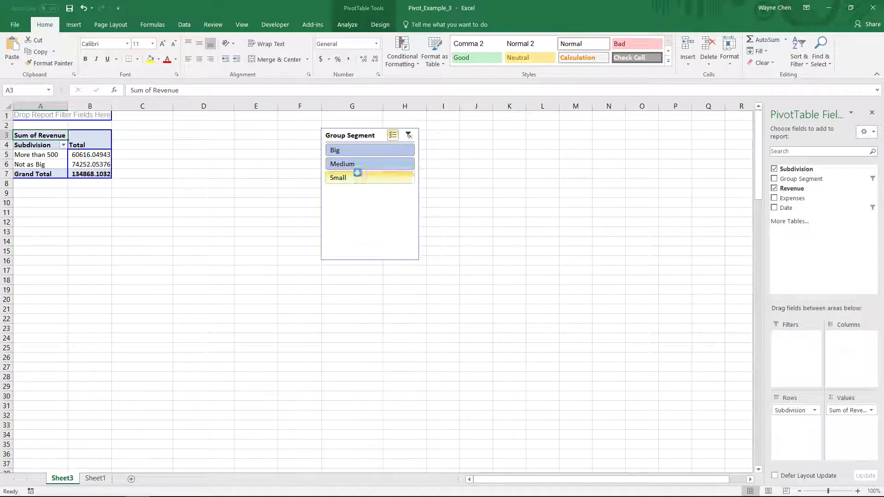
left_click(353, 178)
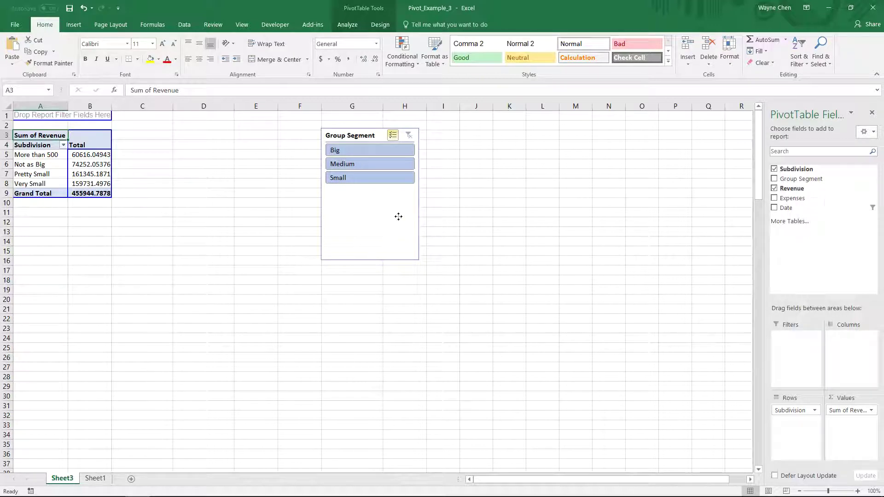
Delete the Group Segment slicer and put the Group Segment field back in the pivot table's columns.
left_click(380, 219)
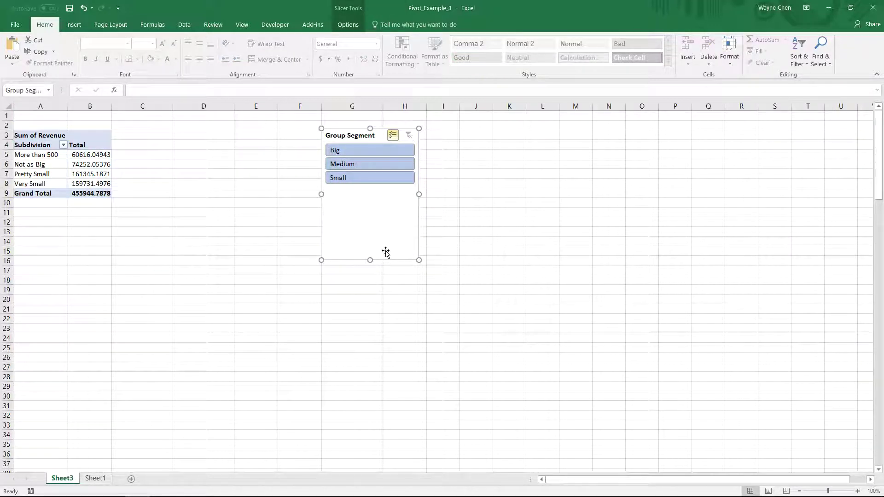
key("Delete")
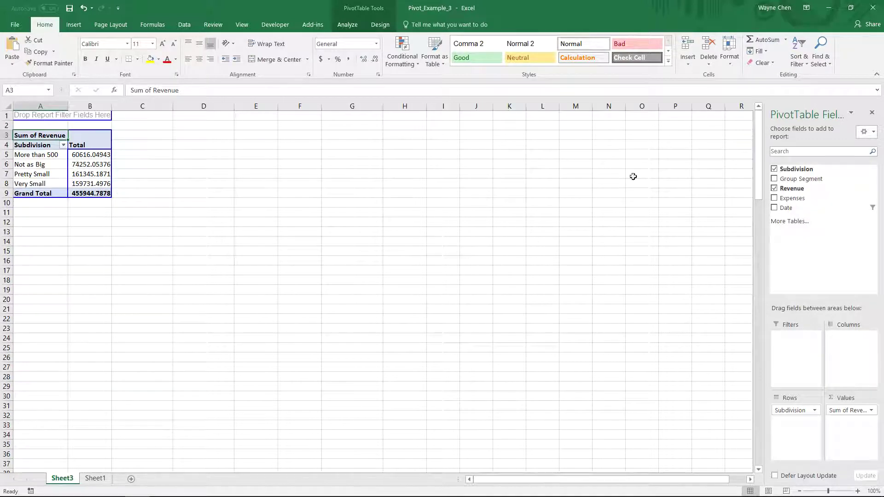
left_click_drag(803, 179, 852, 338)
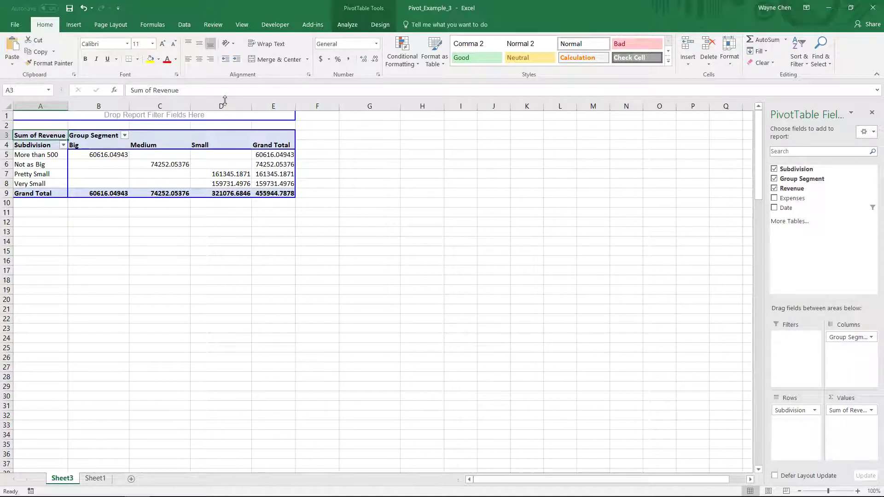
Start inserting a timeline to filter the pivot table by date.
left_click(74, 25)
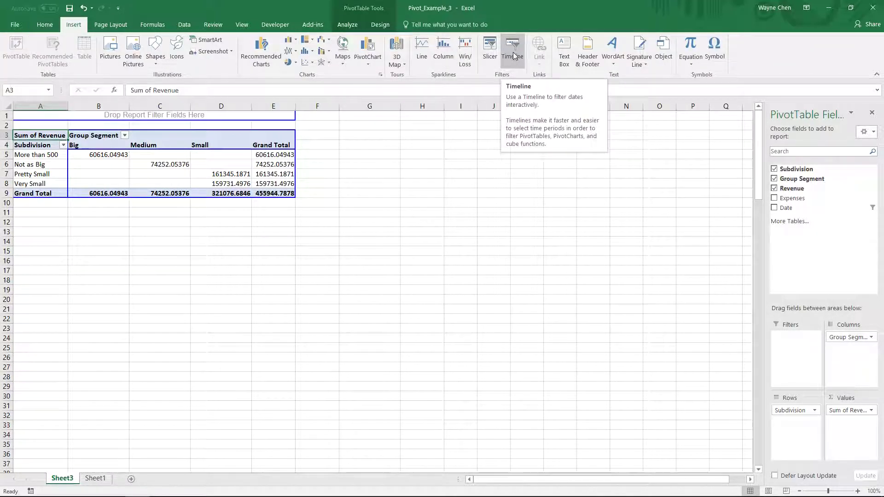